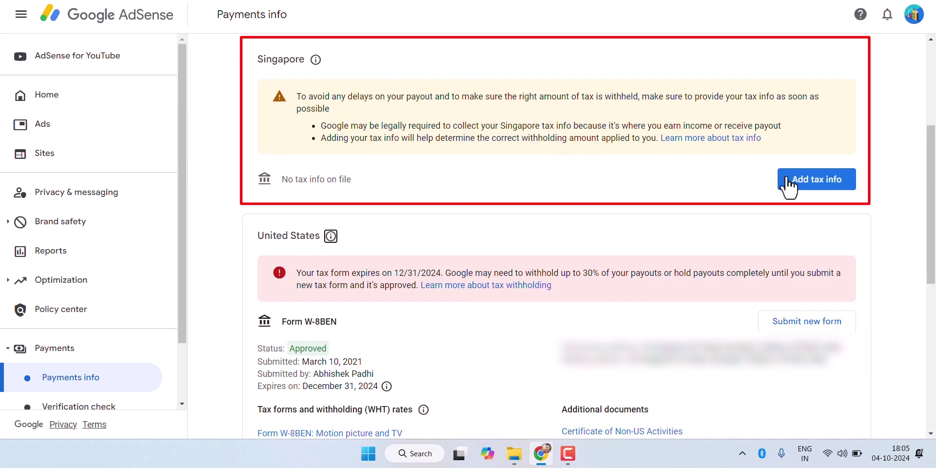
- Start the Singapore tax info form and set the business type to Individual/sole proprietor
left_click(813, 180)
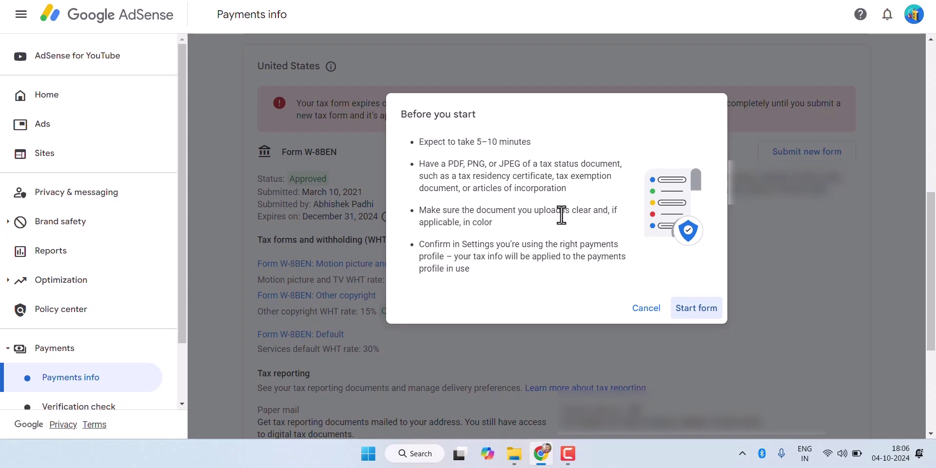
left_click(702, 308)
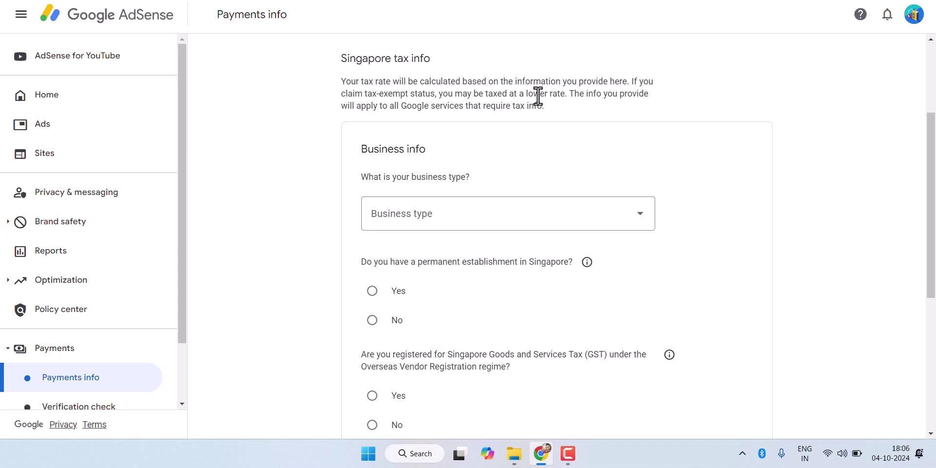
left_click(419, 224)
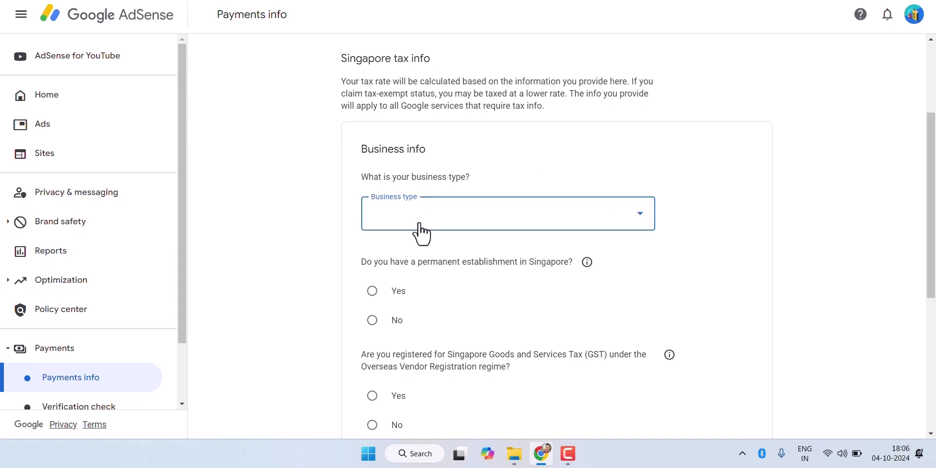
left_click(407, 279)
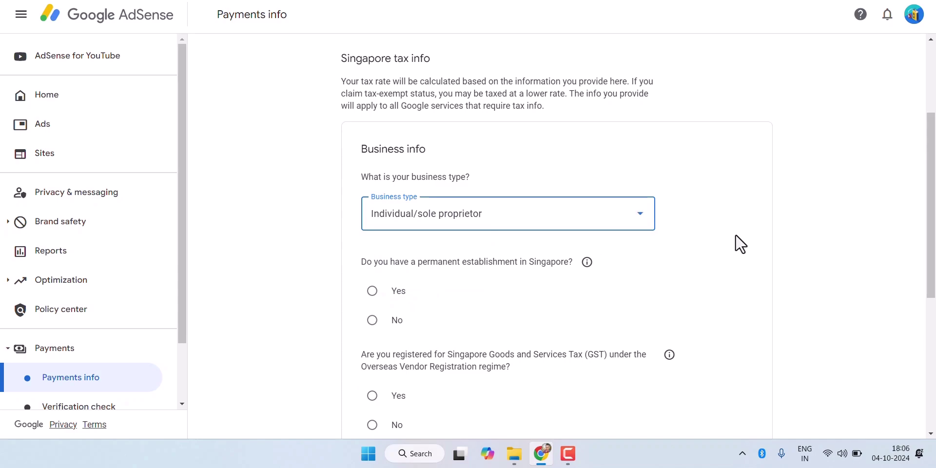
- Answer No to having a Singapore permanent establishment and to GST registration, and Yes to being eligible for tax exemptions
scroll(707, 227, "down", 2)
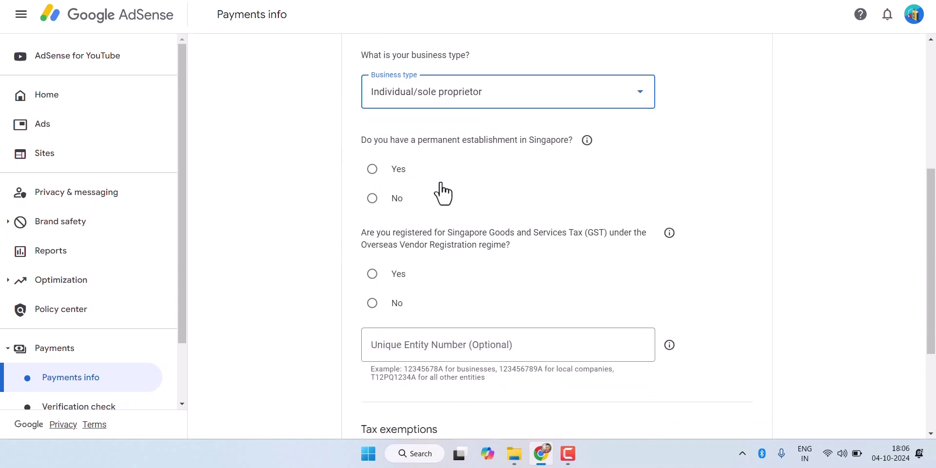
left_click(372, 199)
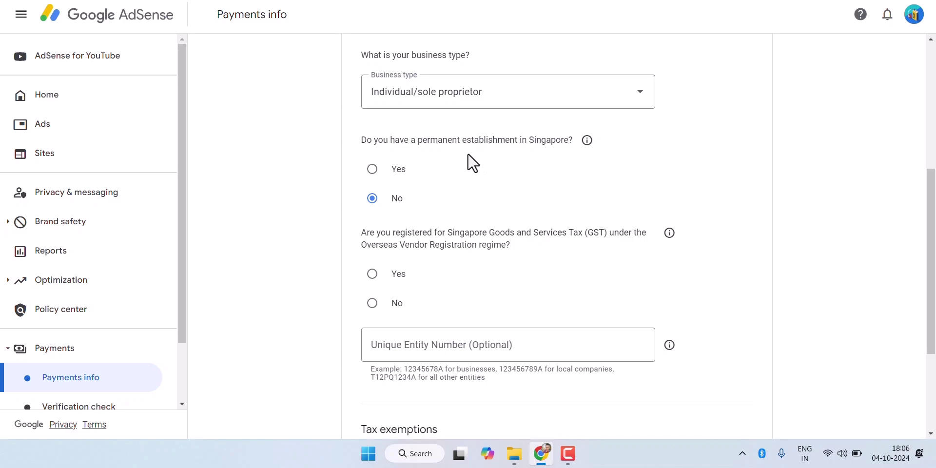
scroll(456, 180, "down", 3)
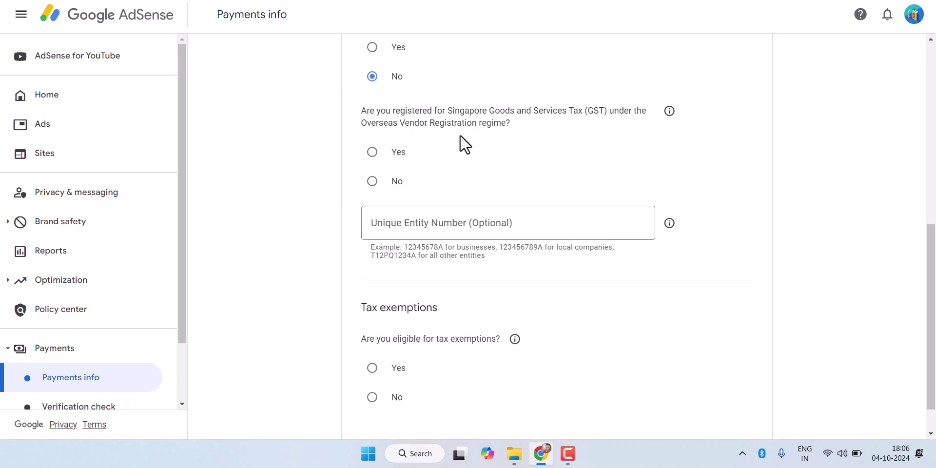
left_click(374, 182)
scroll(620, 253, "down", 1)
left_click(373, 326)
- Upload pan card.jpeg as an Other document proof of tax residency with no expiration date, and submit the form
scroll(700, 299, "down", 8)
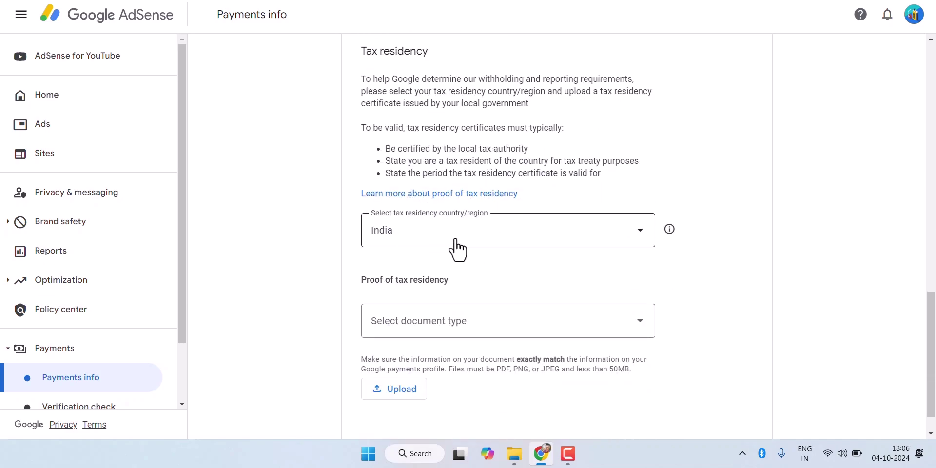
left_click(448, 317)
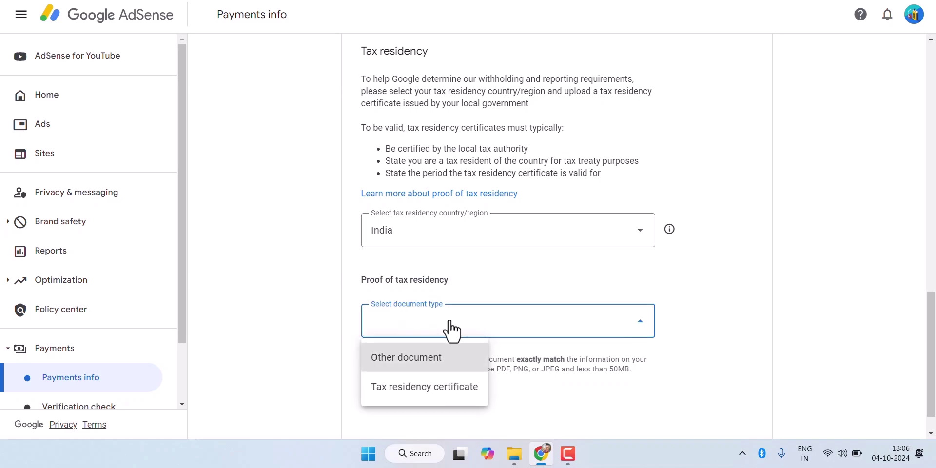
left_click(411, 360)
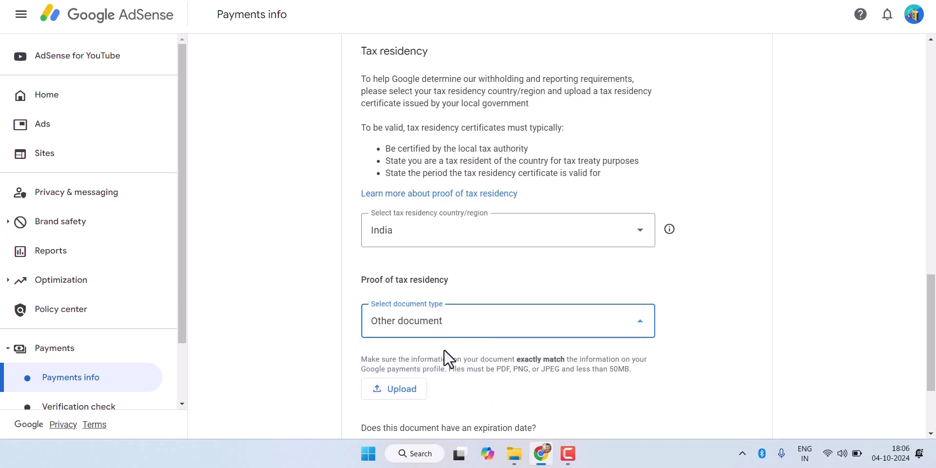
scroll(697, 320, "down", 3)
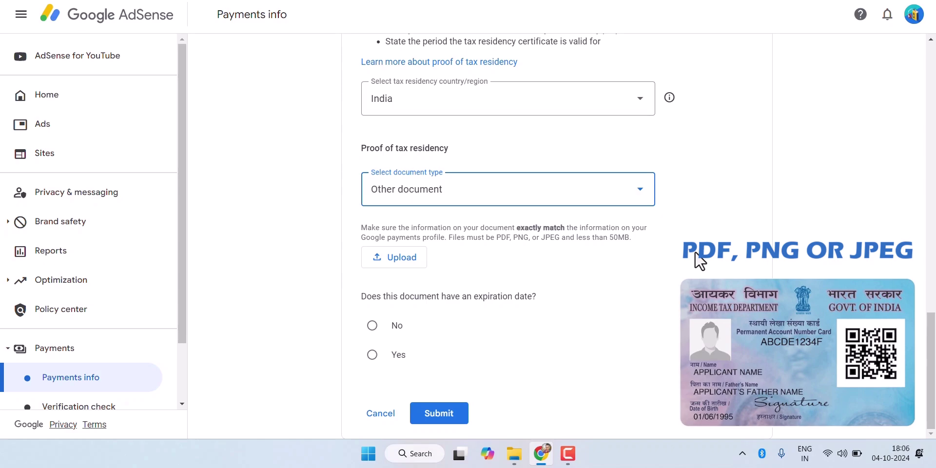
left_click(396, 257)
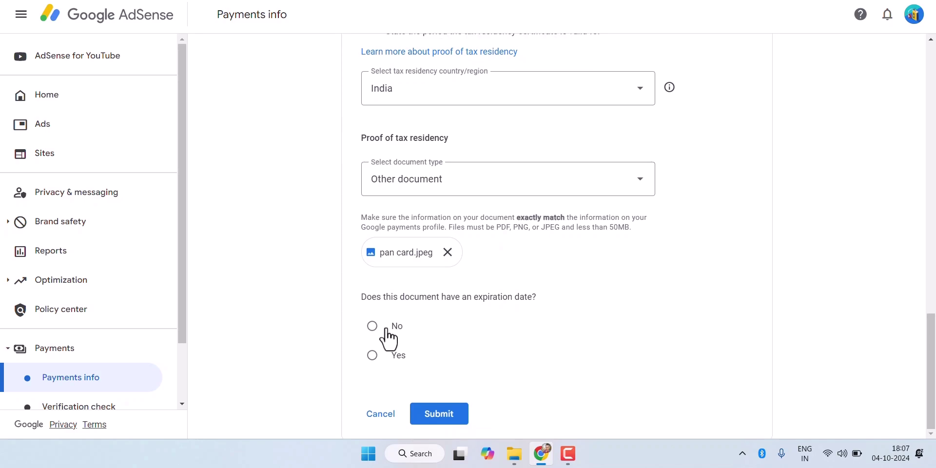
left_click(370, 326)
left_click(438, 416)
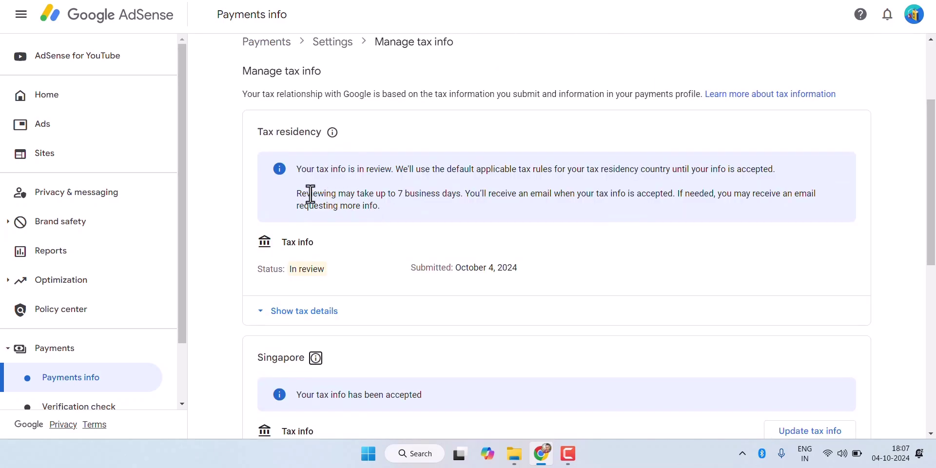
- Review the submitted tax residency details, including status and proof documents, and the Singapore tax info
scroll(328, 215, "up", 3)
scroll(363, 273, "down", 3)
scroll(348, 272, "up", 1)
scroll(348, 273, "up", 1)
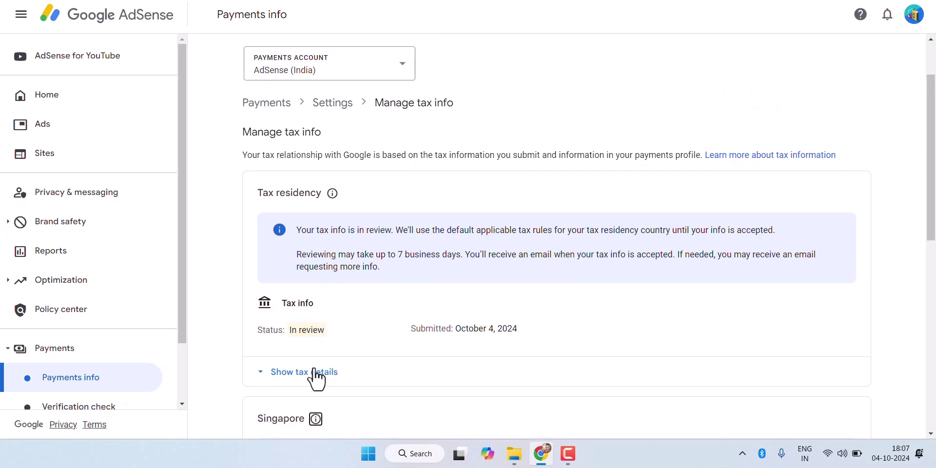
left_click(285, 381)
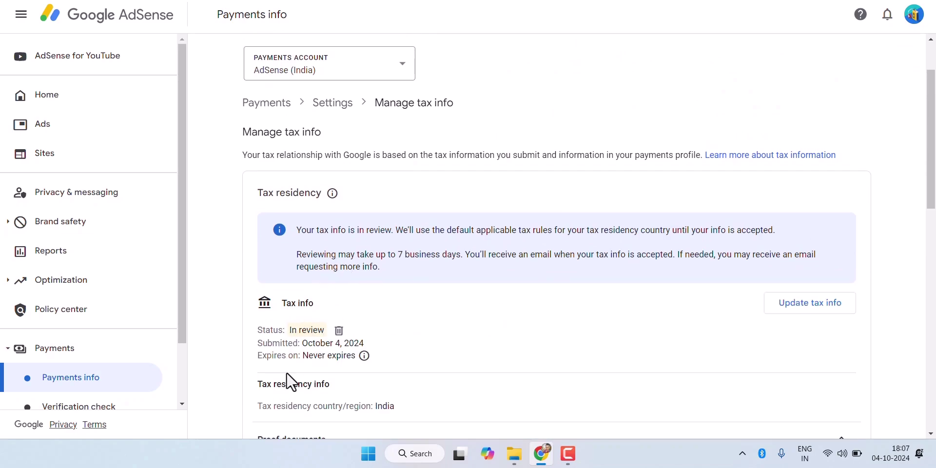
scroll(434, 341, "down", 5)
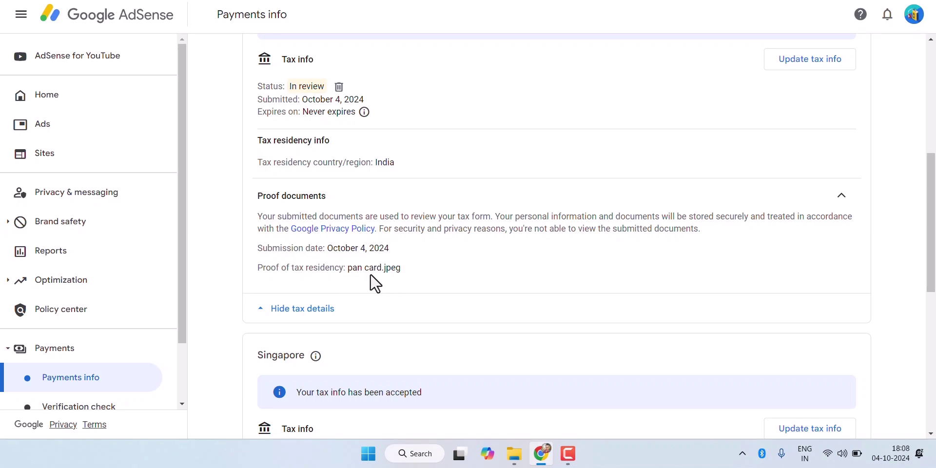
left_click_drag(930, 272, 931, 344)
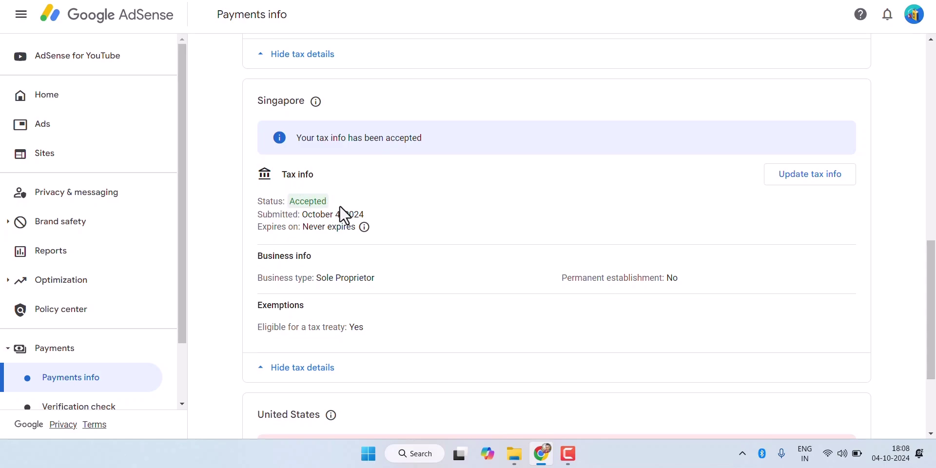
scroll(822, 312, "down", 3)
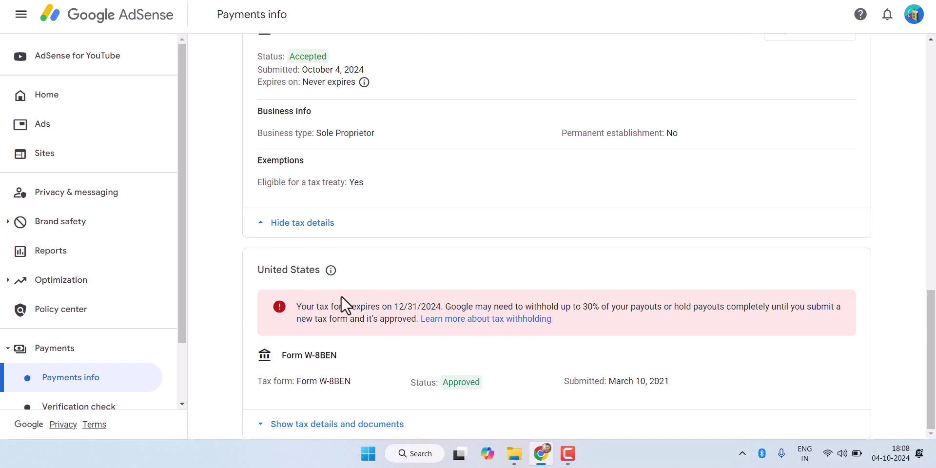
- Expand the United States tax details, start a new form replacing the W-8BEN, and verify identity with the account password
left_click(315, 430)
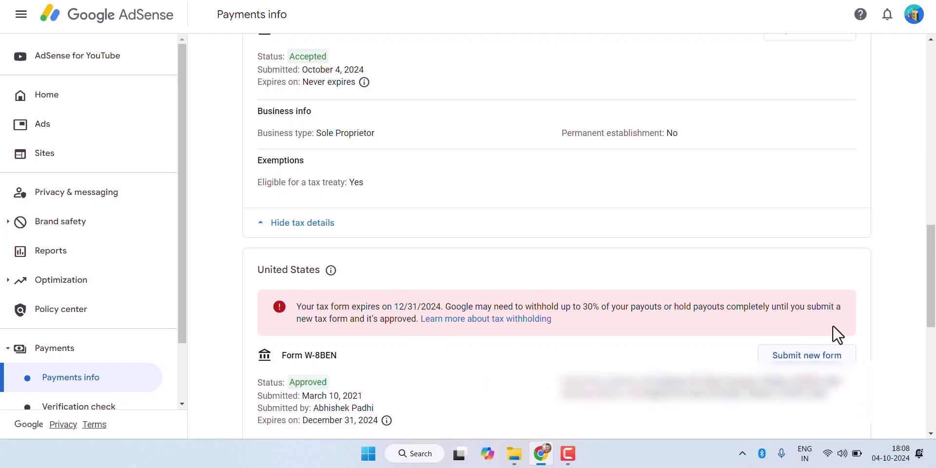
scroll(643, 126, "down", 5)
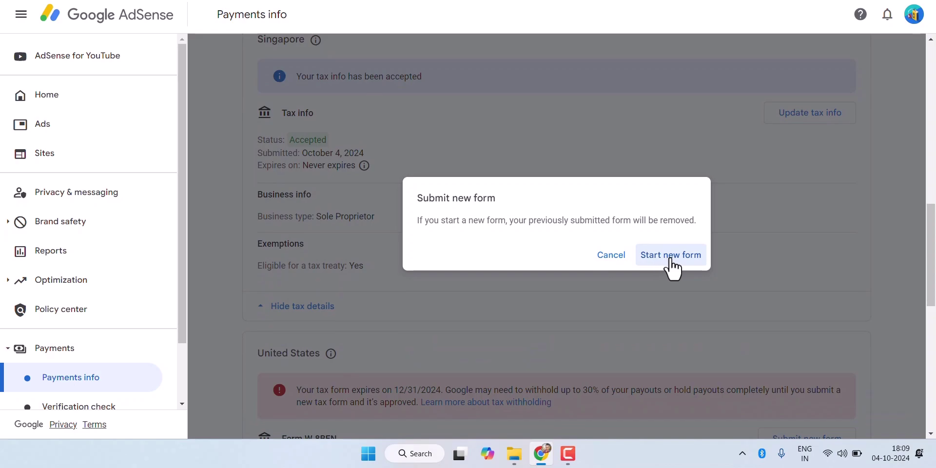
left_click(670, 263)
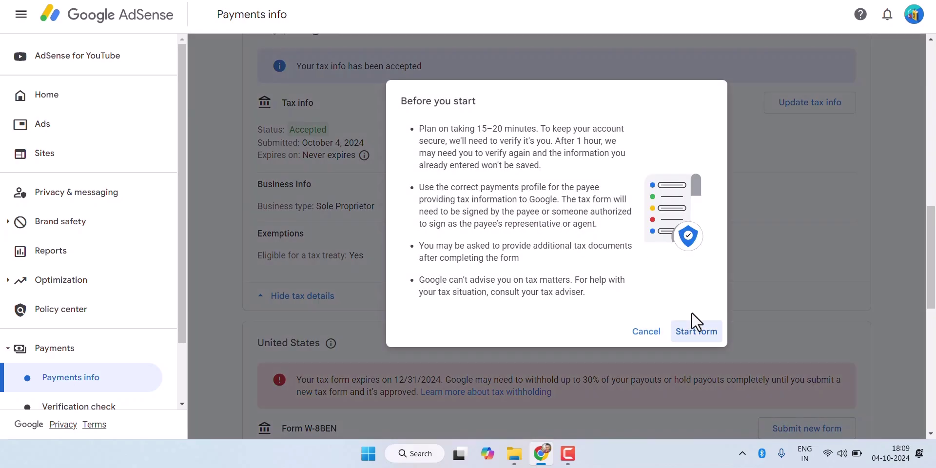
left_click(688, 333)
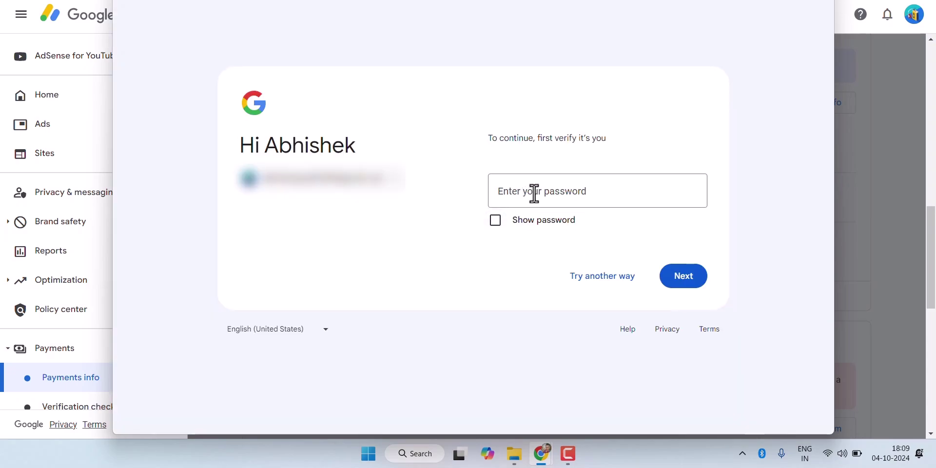
left_click(535, 193)
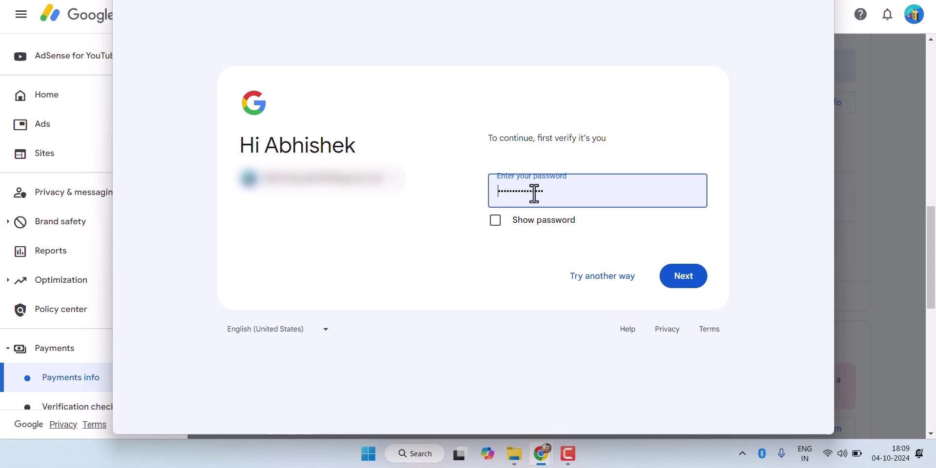
left_click(683, 279)
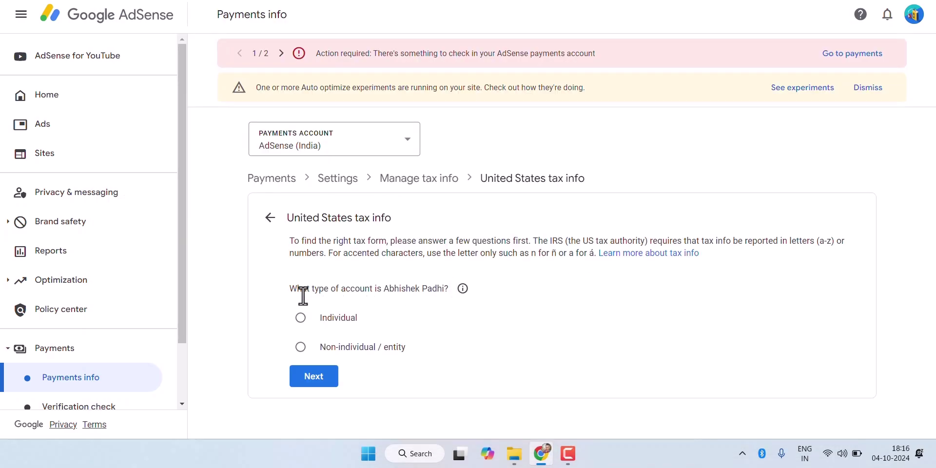
- Set the account type to Individual, answer No to US citizenship or residency, and start a W-8BEN form
left_click(300, 318)
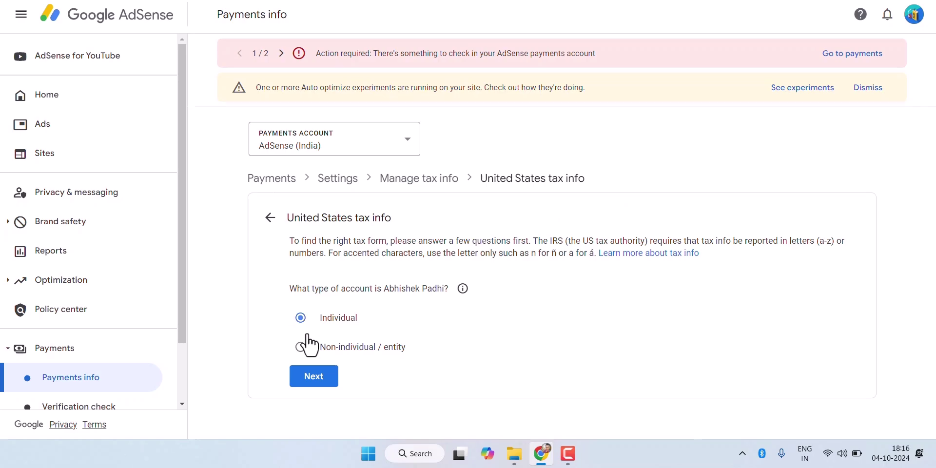
left_click(310, 377)
scroll(522, 300, "down", 1)
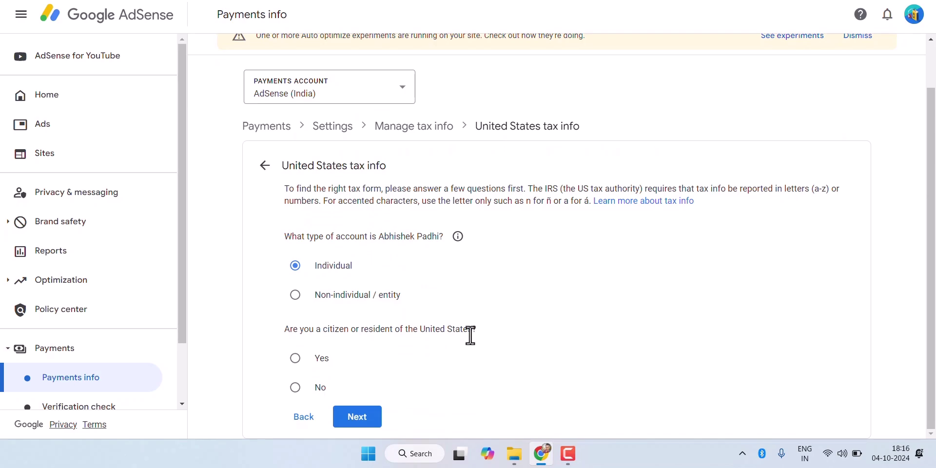
left_click(295, 388)
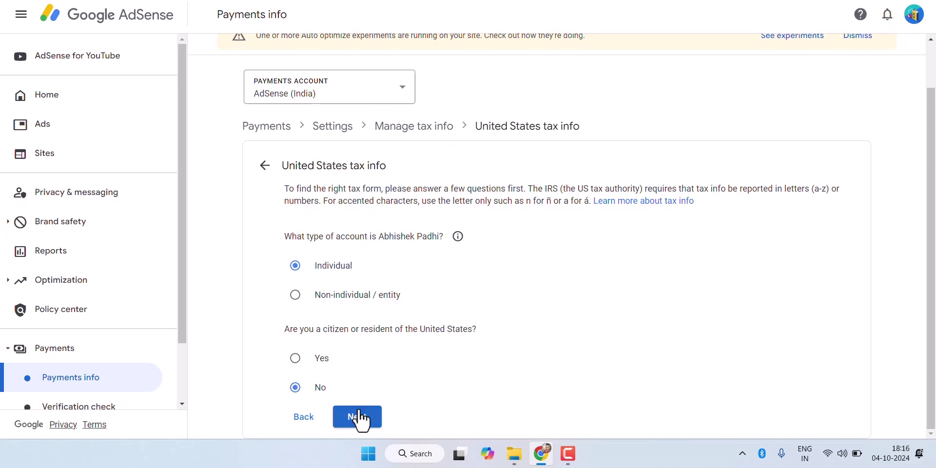
left_click(359, 417)
scroll(521, 327, "down", 2)
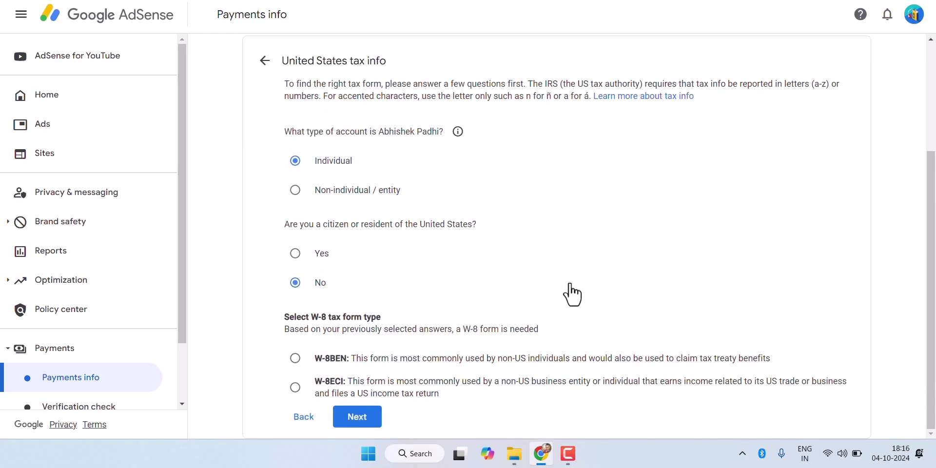
left_click(294, 360)
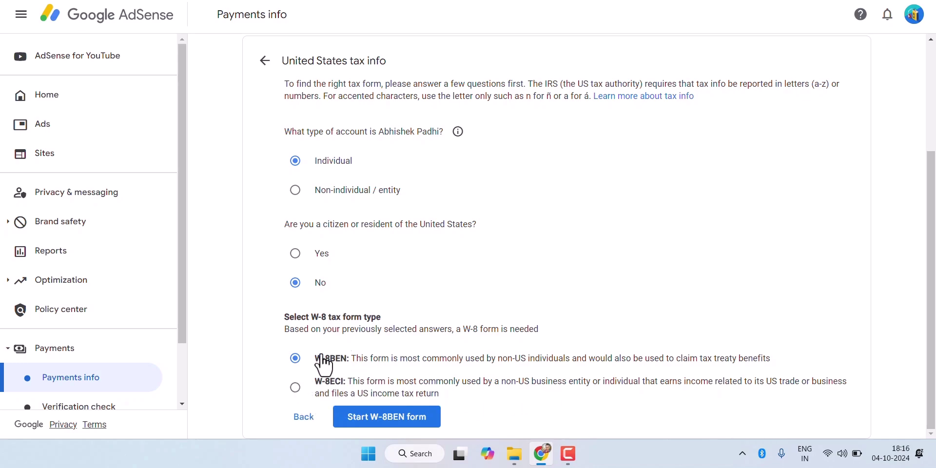
left_click(382, 420)
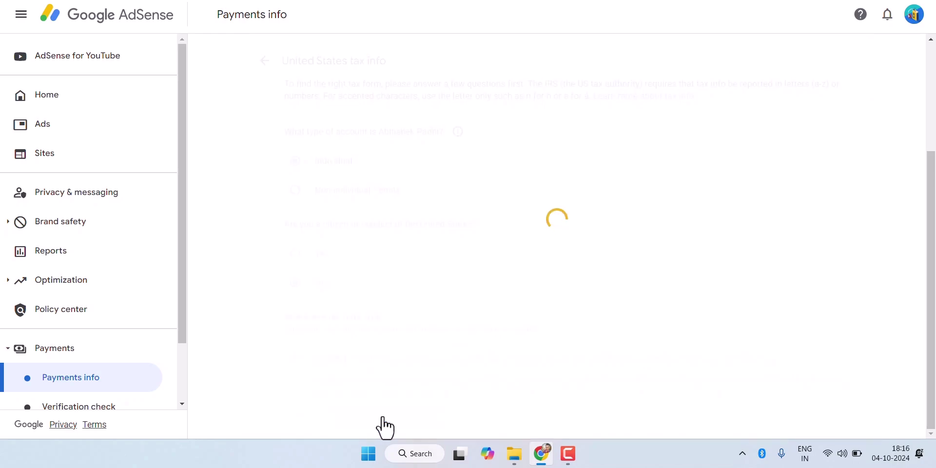
- Complete the tax identity section with India as the country of citizenship and the foreign taxpayer identification number
left_click(356, 295)
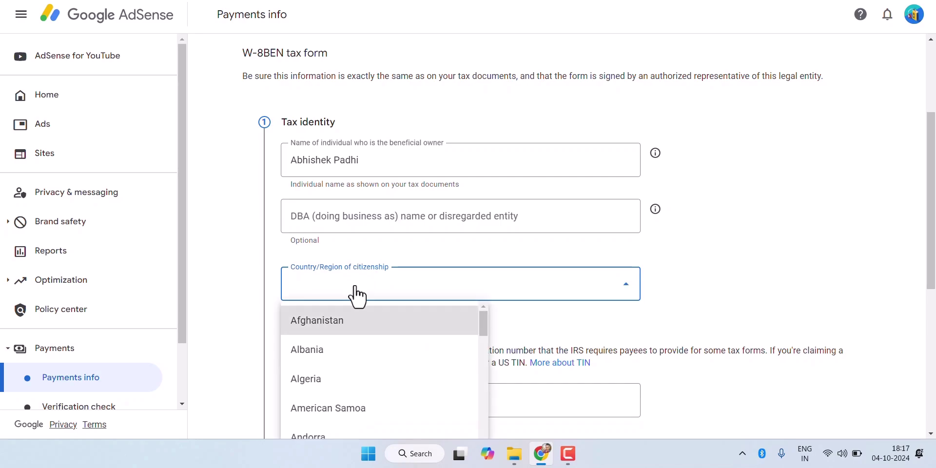
type("india")
key("Tab")
scroll(382, 279, "down", 3)
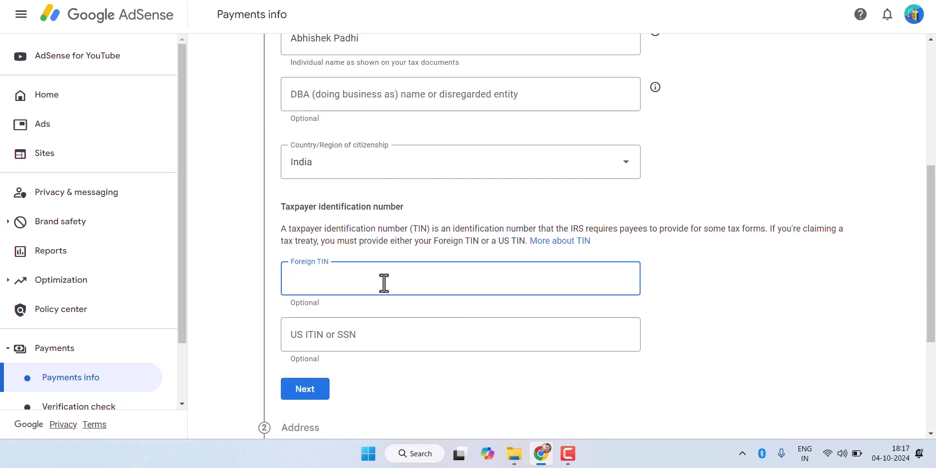
key("ctrl+v")
left_click(291, 390)
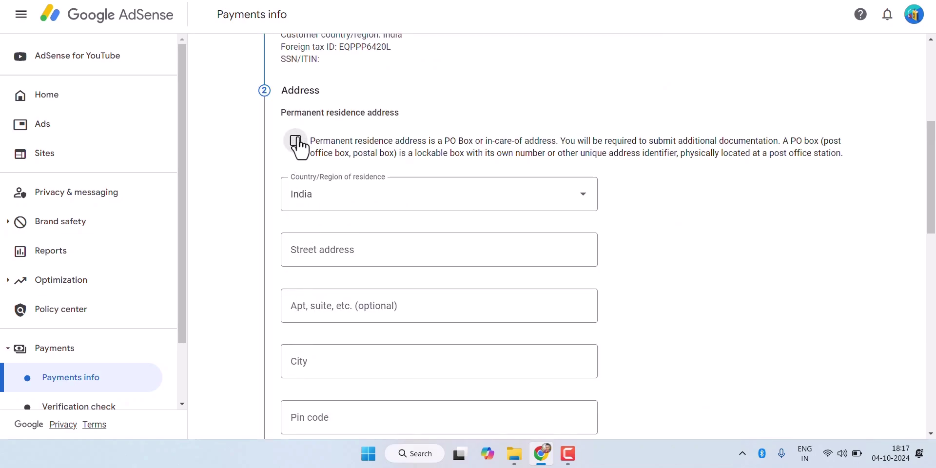
- Mark the mailing address as the same as the permanent residence address and continue to the tax treaty section
scroll(804, 209, "down", 8)
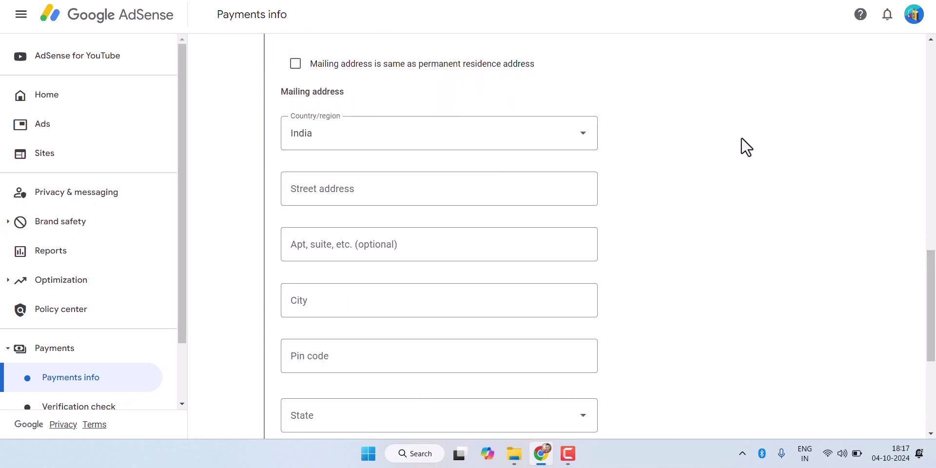
left_click(298, 71)
left_click(372, 231)
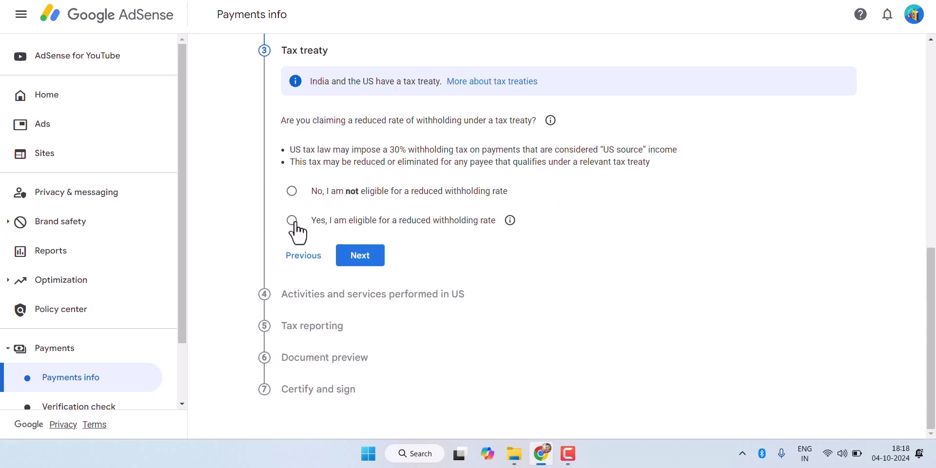
- Claim eligibility for a reduced withholding rate and certify tax residency with India as the treaty country
left_click(293, 221)
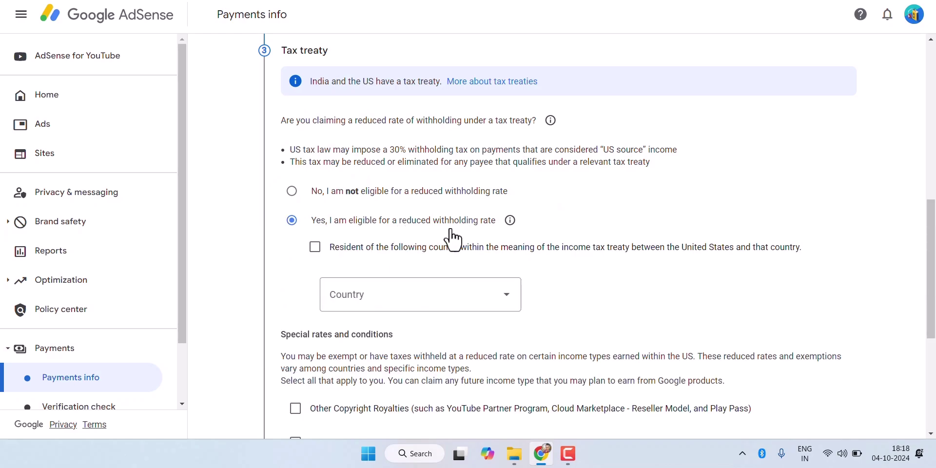
scroll(645, 230, "down", 2)
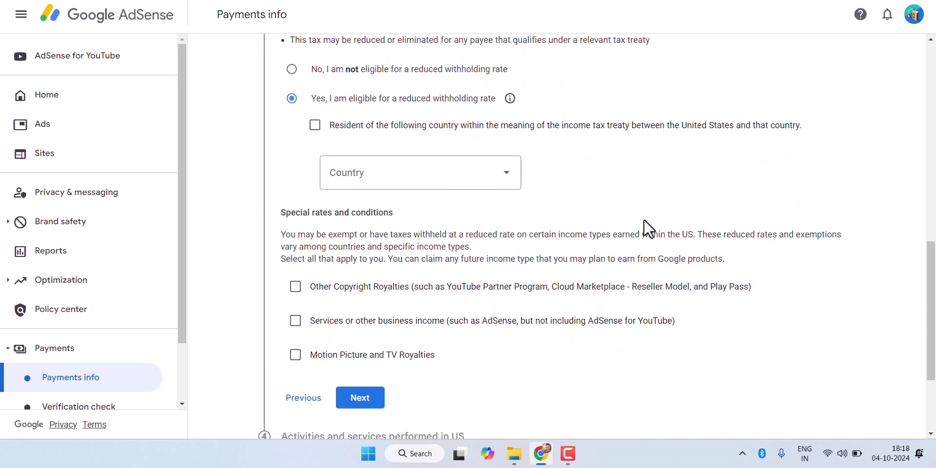
scroll(615, 161, "up", 1)
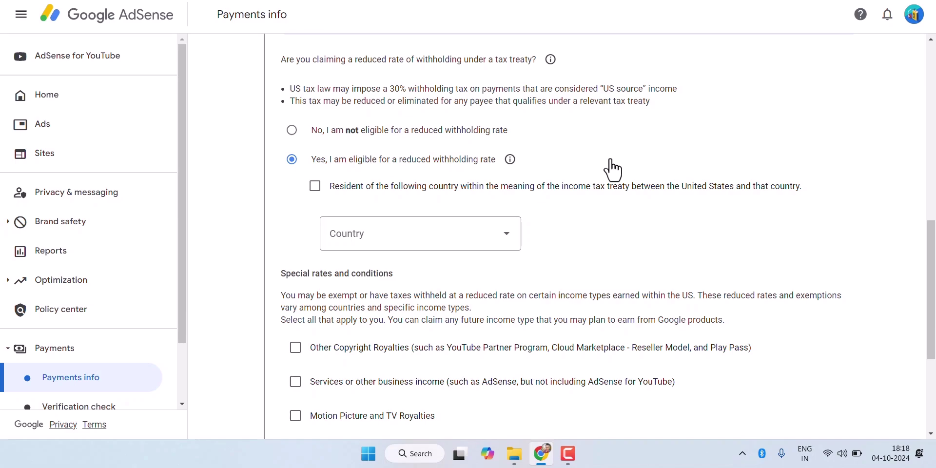
left_click(318, 189)
left_click(369, 240)
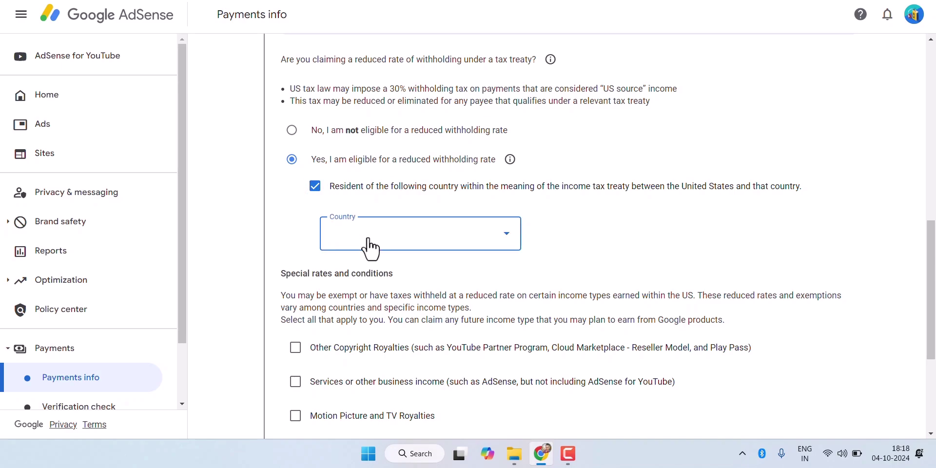
scroll(365, 200, "down", 9)
scroll(351, 122, "up", 2)
left_click(351, 96)
- Claim Other Copyright Royalties under Article 12 and paragraph 2A II at the 15% reduced treaty rate, confirming the treaty terms are met
scroll(602, 236, "down", 3)
left_click(294, 168)
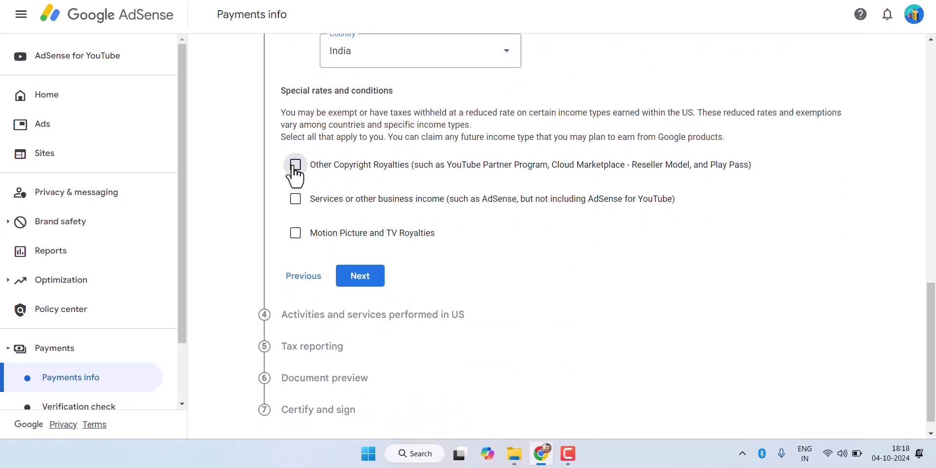
left_click(341, 220)
left_click(344, 257)
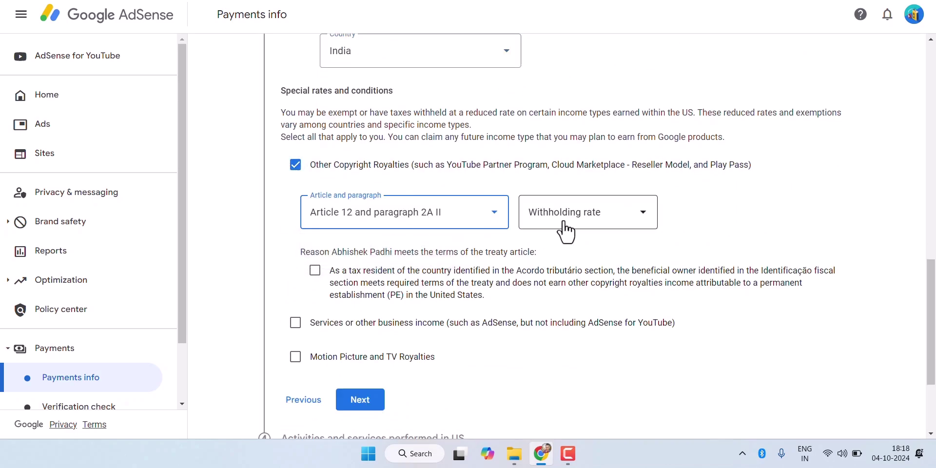
left_click(578, 223)
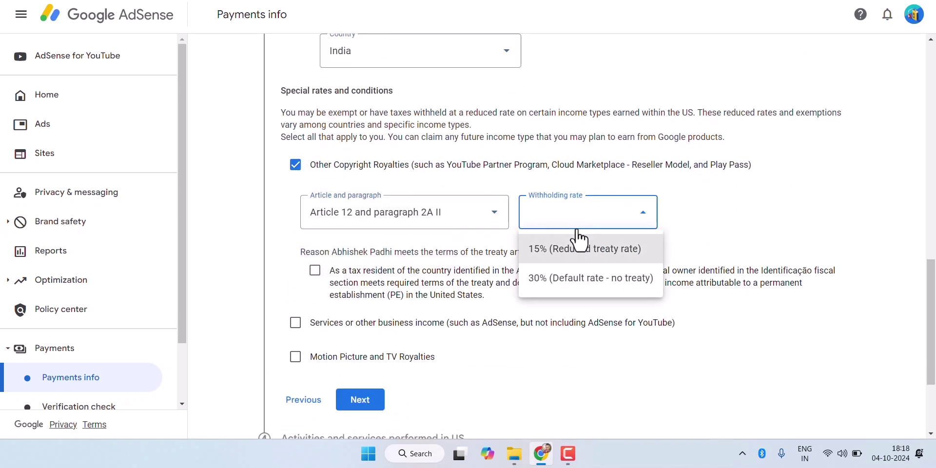
left_click(551, 256)
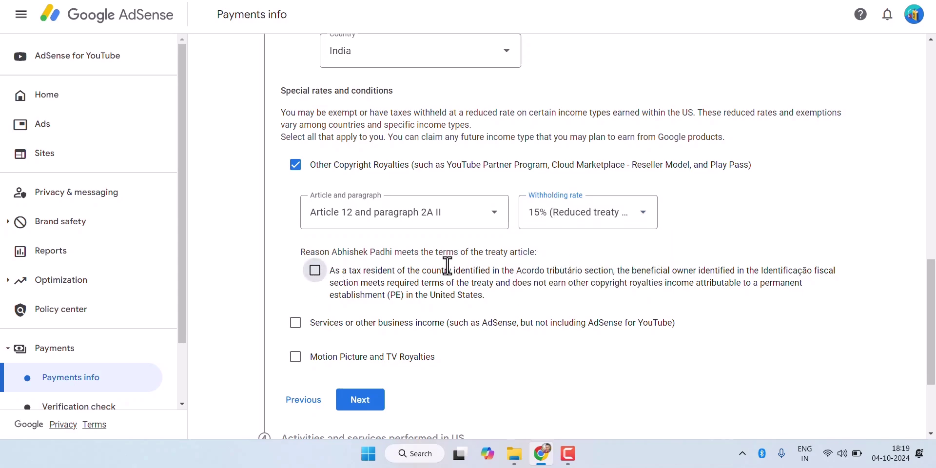
left_click(314, 270)
- Claim Services or other business income under Article 7 and paragraph 1 at the 0% reduced treaty rate, confirming the treaty terms
scroll(476, 261, "down", 3)
left_click(299, 184)
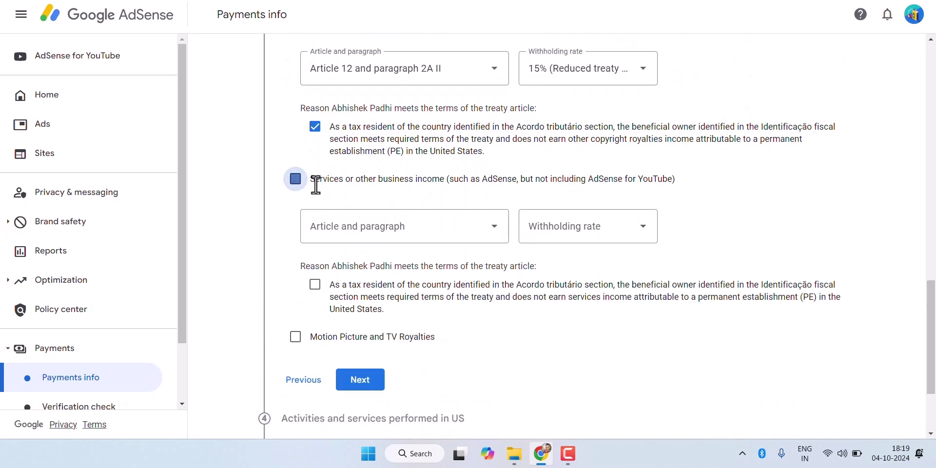
left_click(424, 229)
left_click(390, 263)
left_click(547, 235)
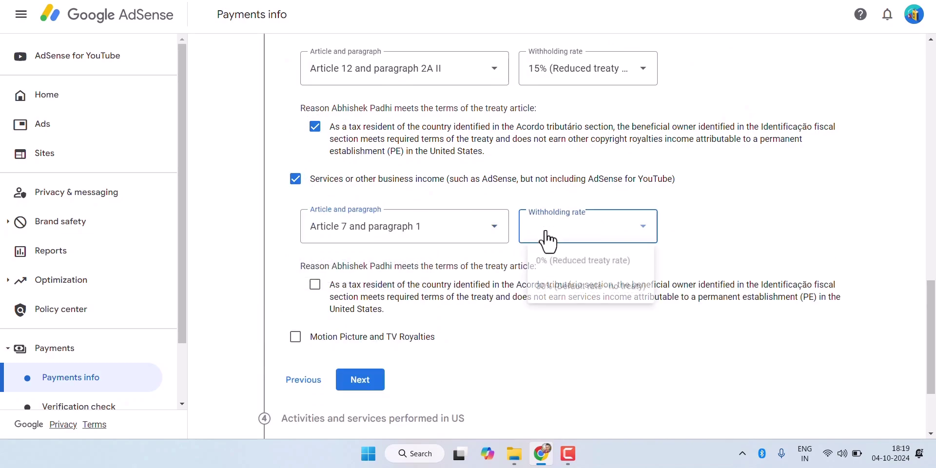
left_click(569, 267)
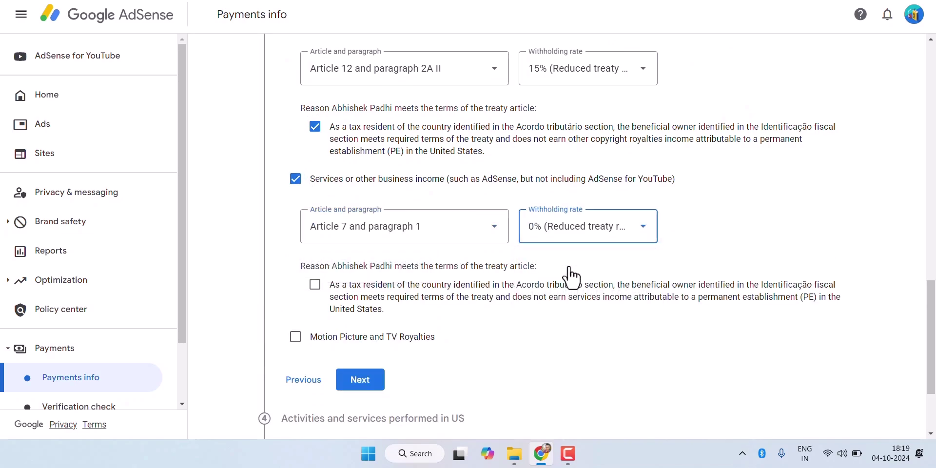
left_click(315, 285)
- Claim Motion Picture and TV Royalties under Article 12 and paragraph 2A II at 15%, confirm the treaty terms, and continue
scroll(548, 275, "down", 2)
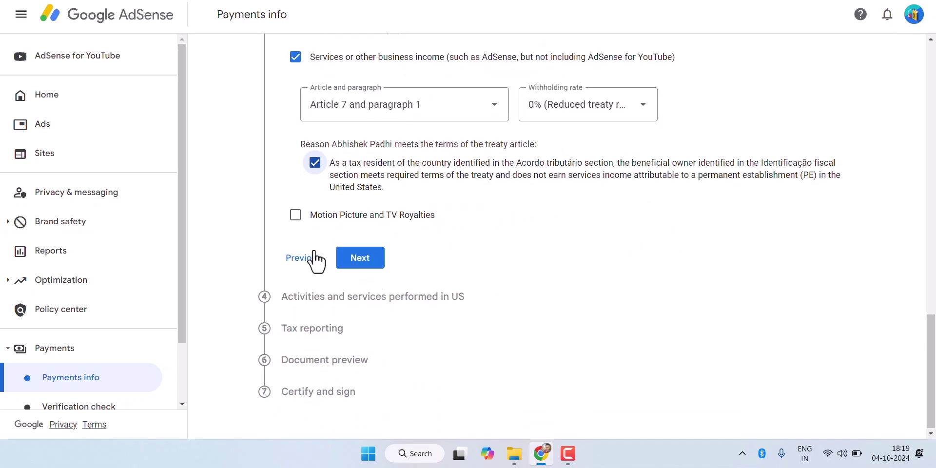
left_click(295, 215)
left_click(372, 273)
left_click(377, 298)
left_click(585, 265)
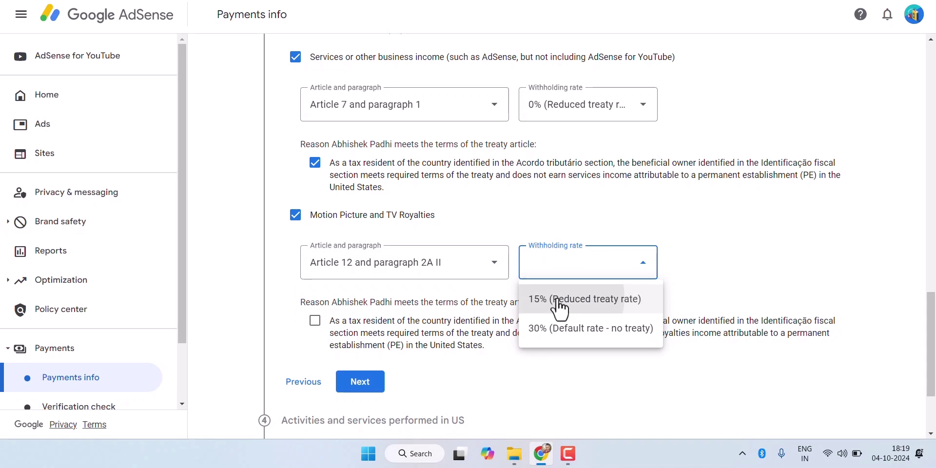
left_click(561, 304)
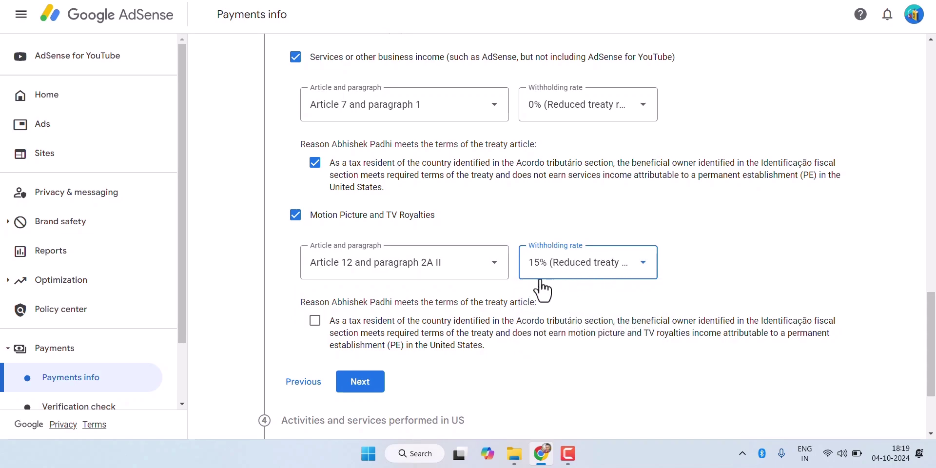
scroll(550, 282, "down", 2)
left_click(314, 204)
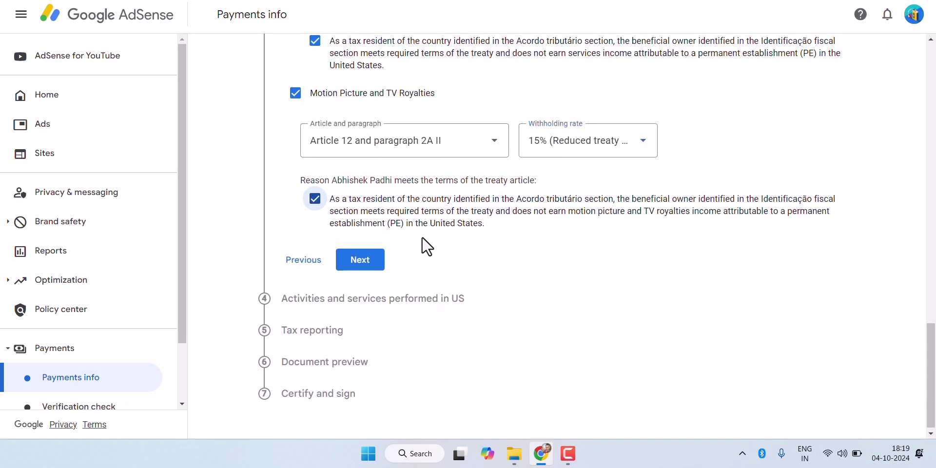
left_click(365, 263)
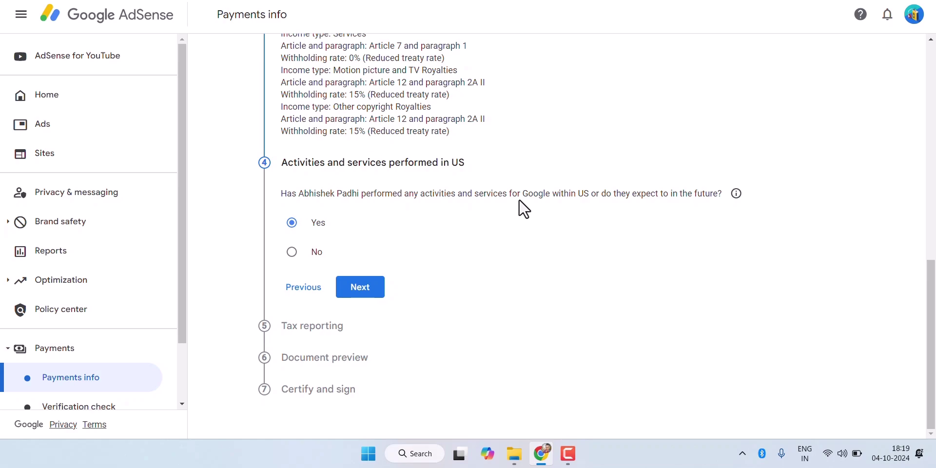
- Answer No to activities and services performed in the US, certify they are performed solely outside it, and continue
left_click(292, 253)
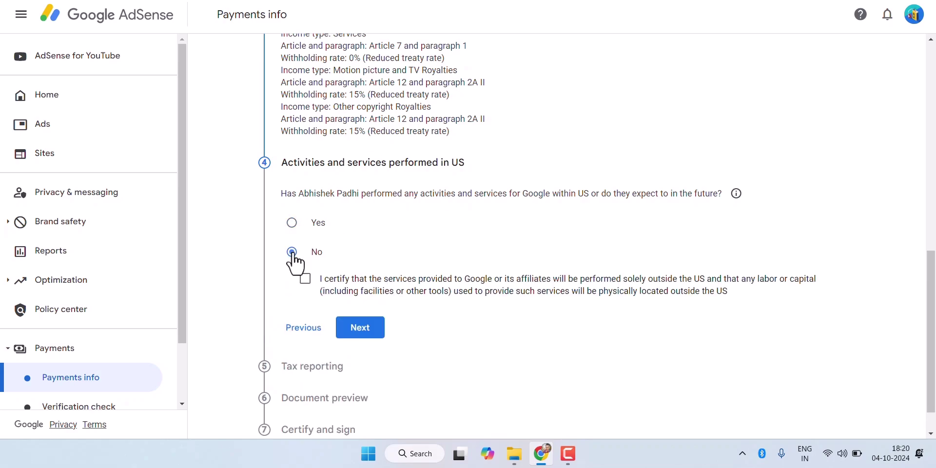
left_click(305, 279)
left_click(364, 331)
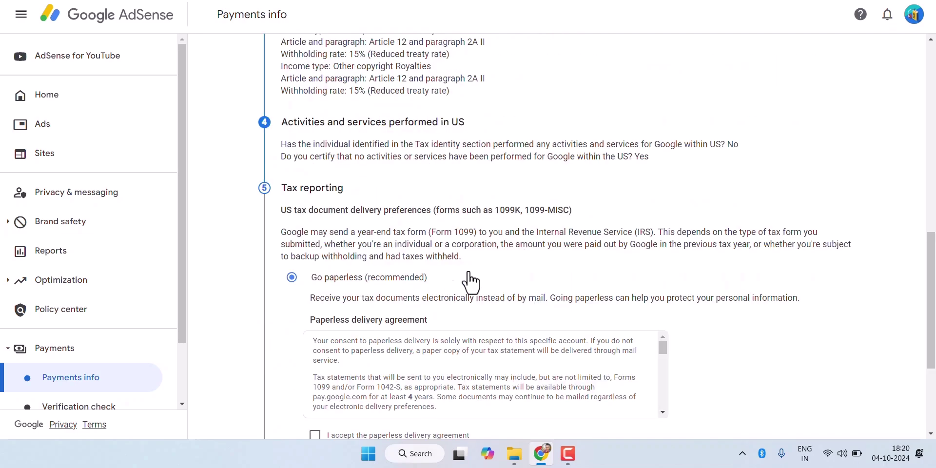
- Accept the paperless delivery agreement for US tax documents and continue to the document preview
scroll(805, 232, "down", 3)
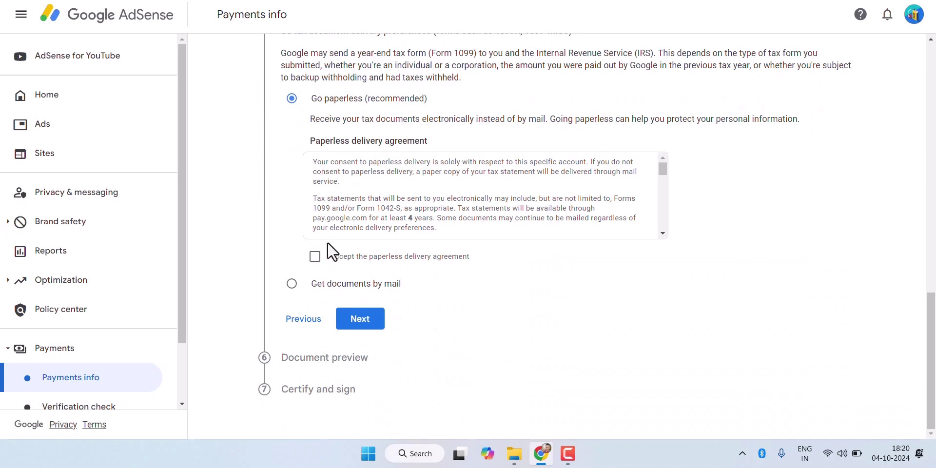
left_click(315, 256)
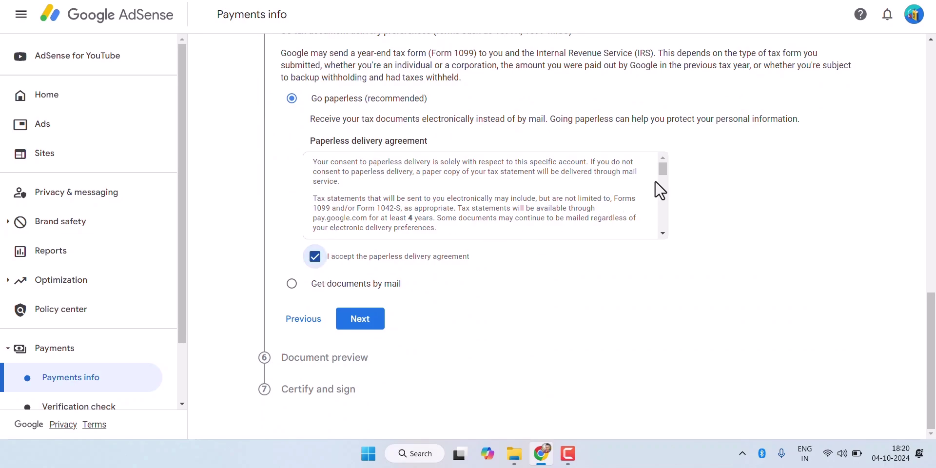
left_click_drag(661, 171, 666, 142)
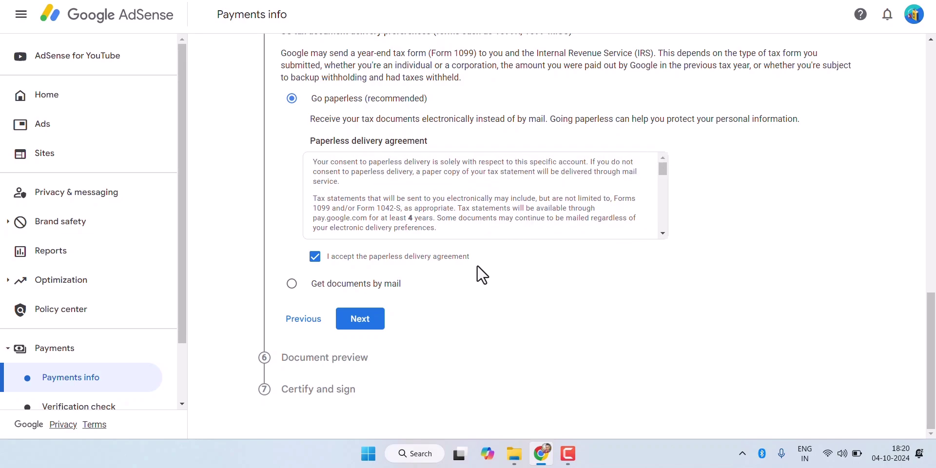
left_click(363, 322)
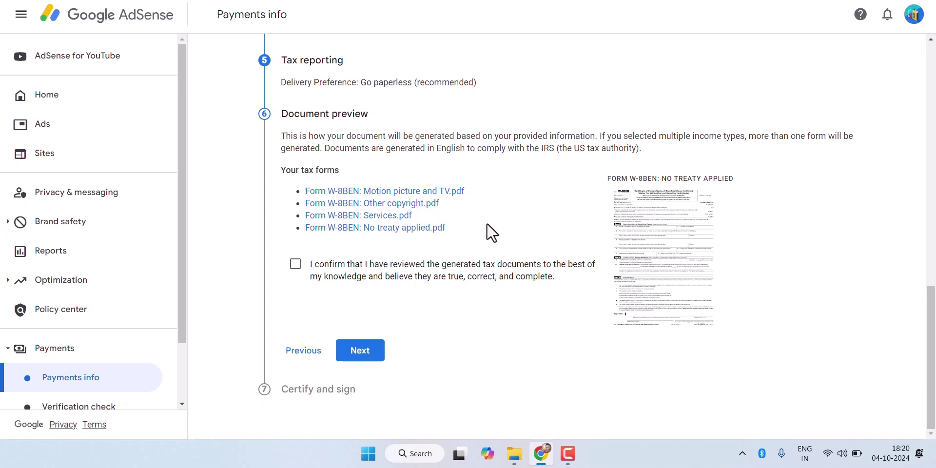
- Preview the W-8BEN form with no treaty applied, confirm the generated tax documents were reviewed, and continue
left_click(295, 264)
left_click(666, 260)
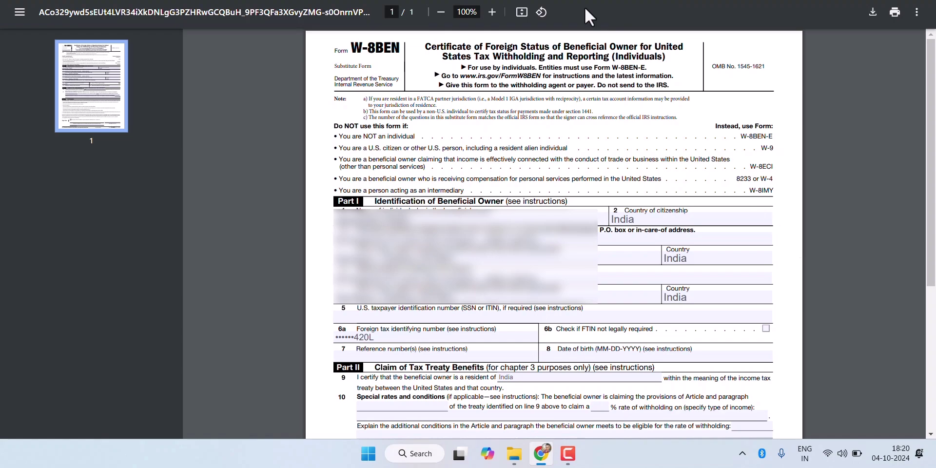
key("ctrl+w")
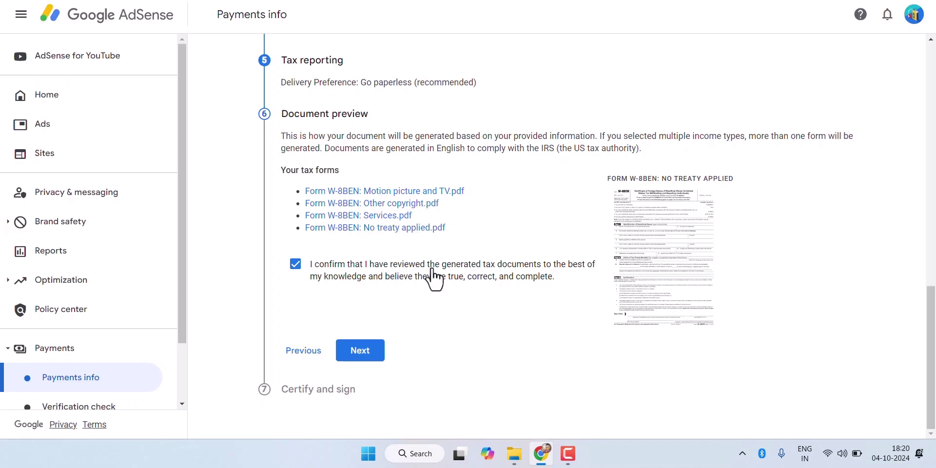
left_click(360, 350)
- Certify the tax form under penalties of perjury and include the optional unchanged status affidavit
left_click(295, 284)
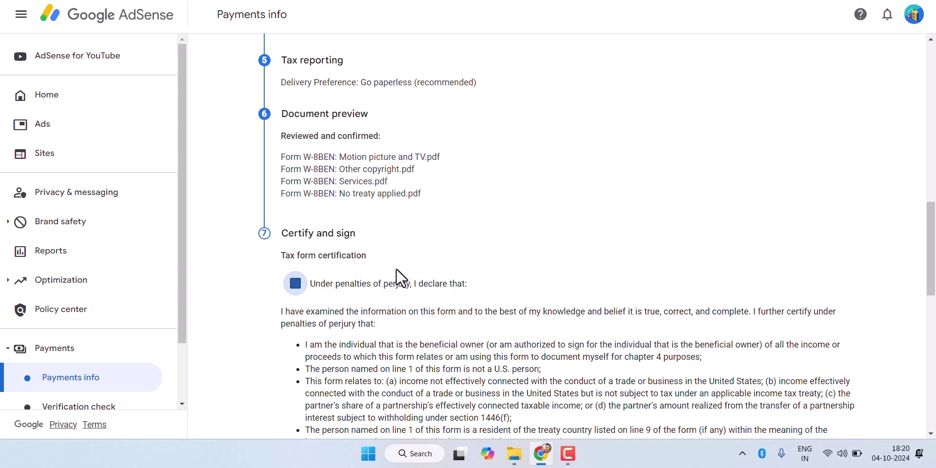
scroll(589, 249, "down", 8)
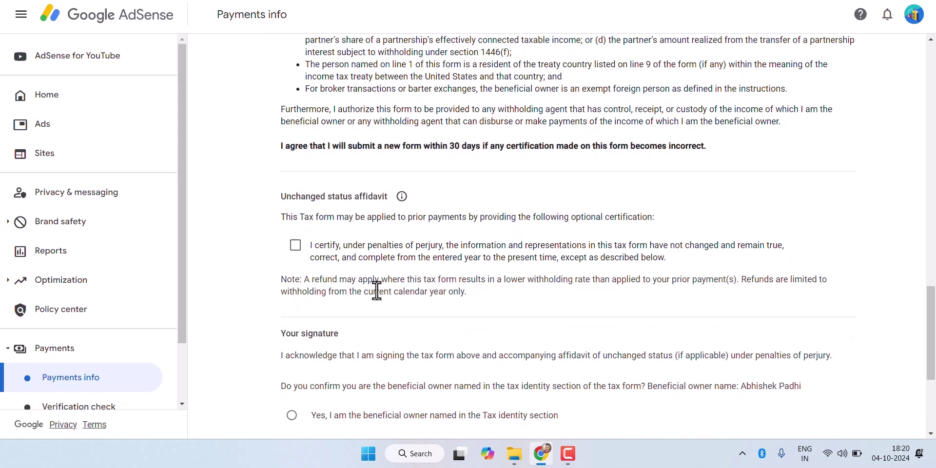
left_click(294, 248)
scroll(365, 271, "down", 3)
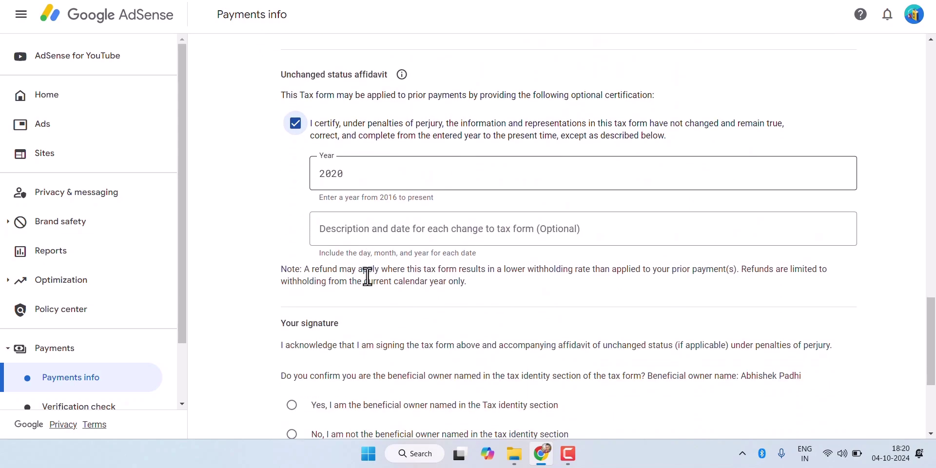
- Confirm being the beneficial owner named in the tax identity section and submit the signed form
scroll(244, 225, "down", 5)
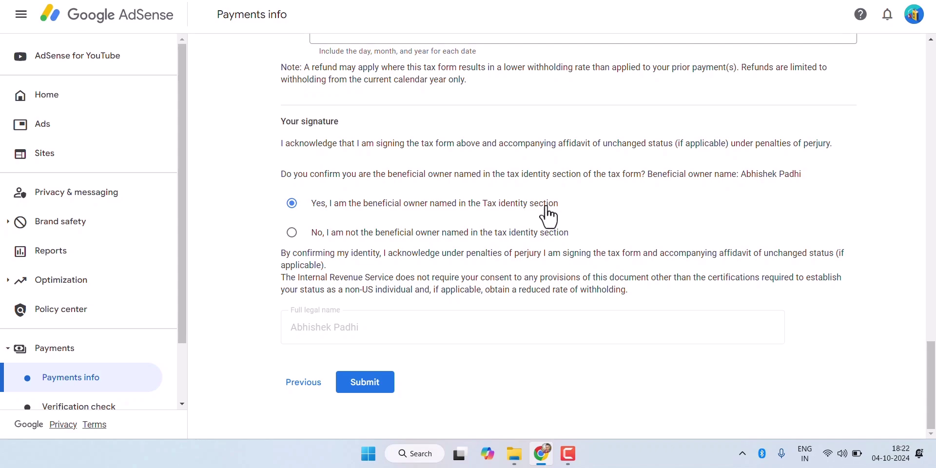
left_click(365, 386)
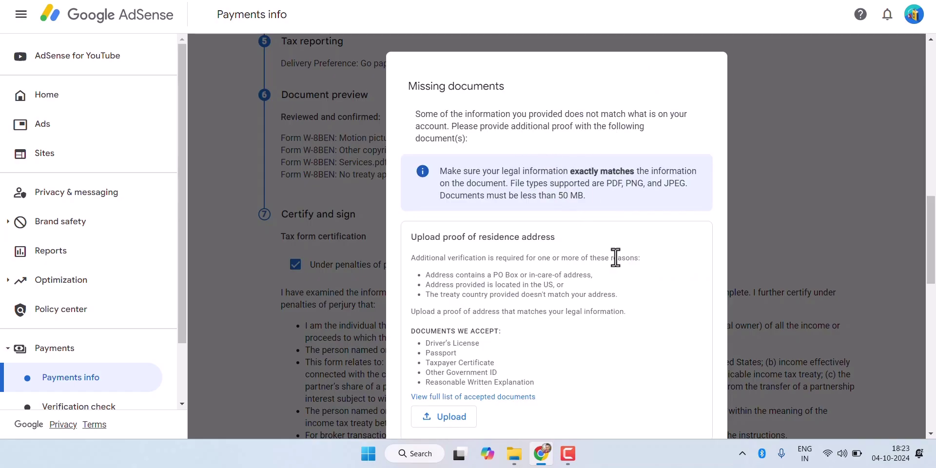
- Provide driving license.png as proof of residence address and submit the missing documents
scroll(614, 257, "down", 2)
scroll(576, 225, "up", 1)
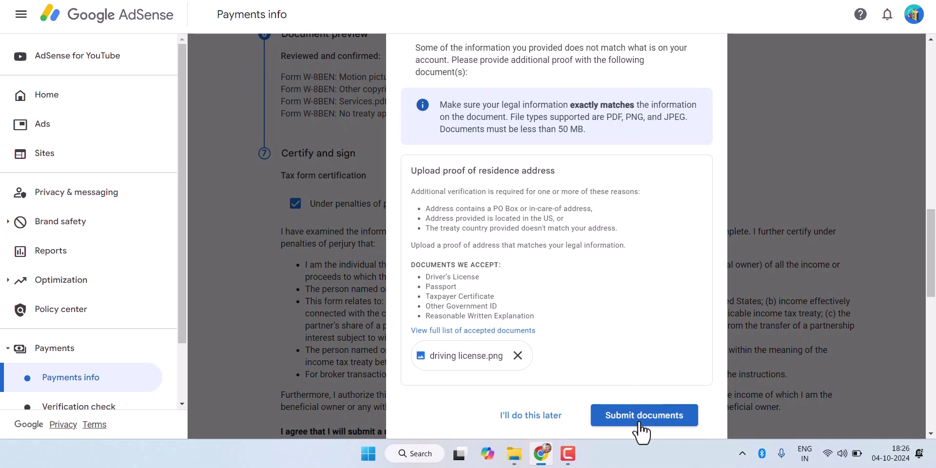
left_click(641, 421)
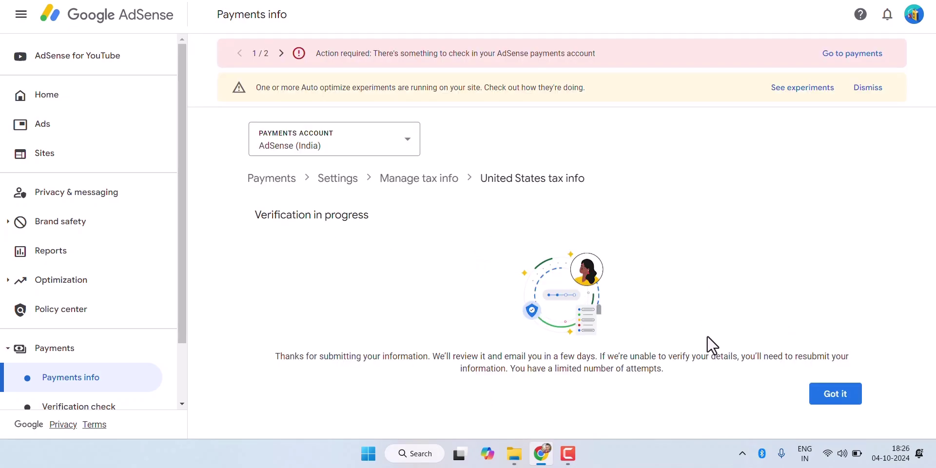
- Acknowledge the verification notice and review the submission status of the Singapore and United States tax info
left_click_drag(450, 357, 716, 375)
left_click(700, 367)
left_click(836, 394)
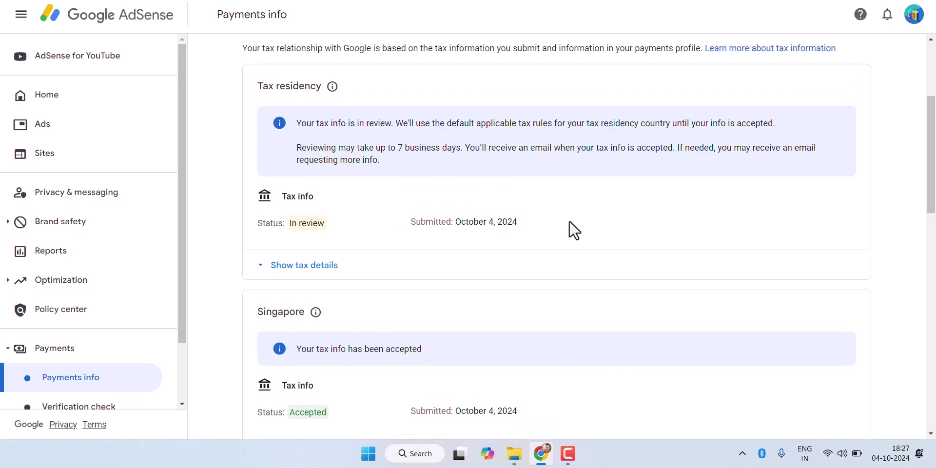
scroll(609, 219, "down", 3)
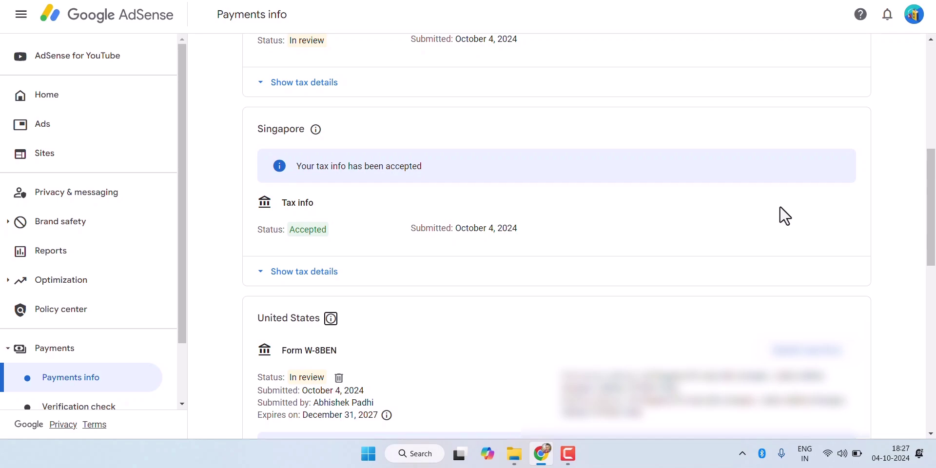
left_click_drag(933, 188, 932, 272)
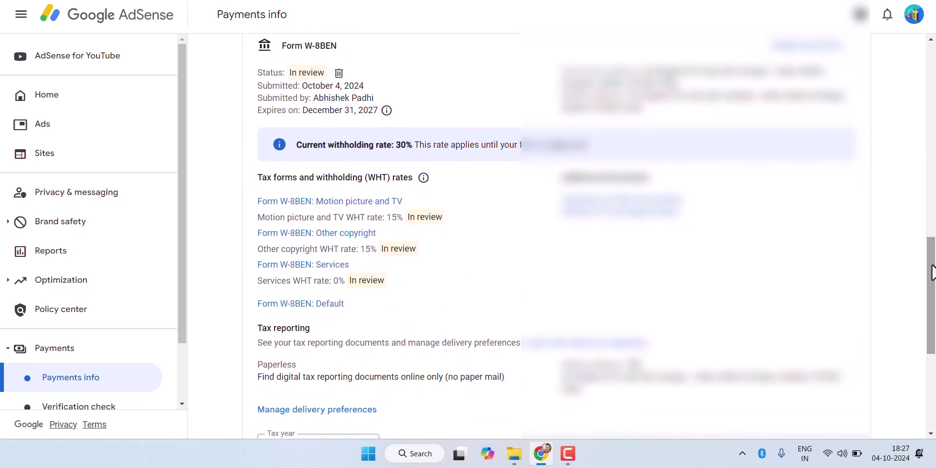